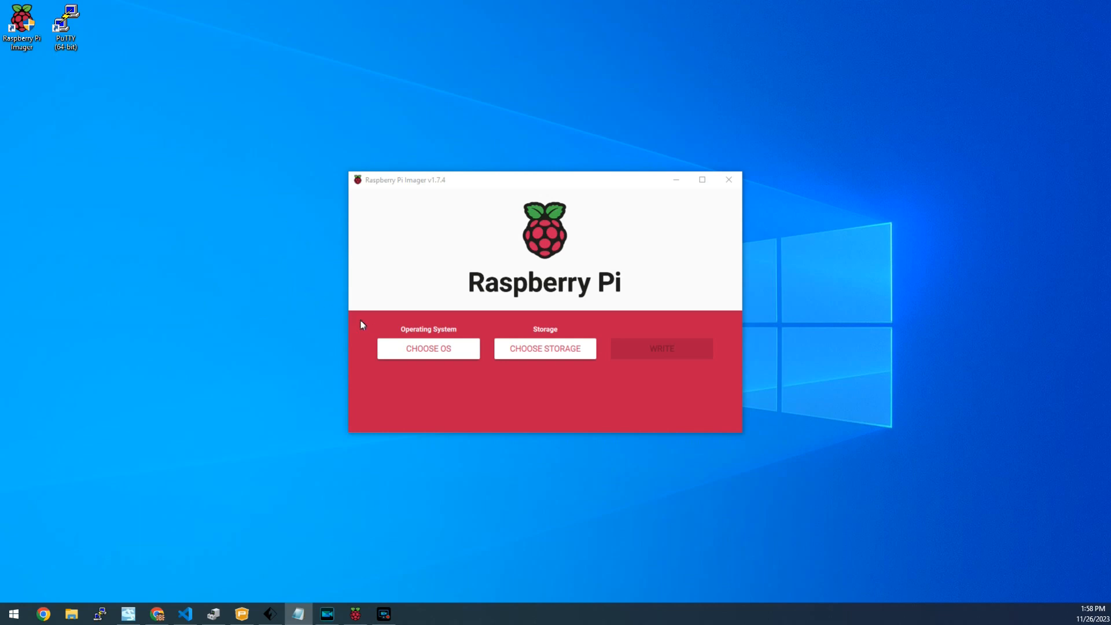
Choose Raspberry Pi OS (Legacy) and the 63.3 GB Generic SD/MMC USB device as the write target
{"action": "left_click", "coordinate": [439, 349]}
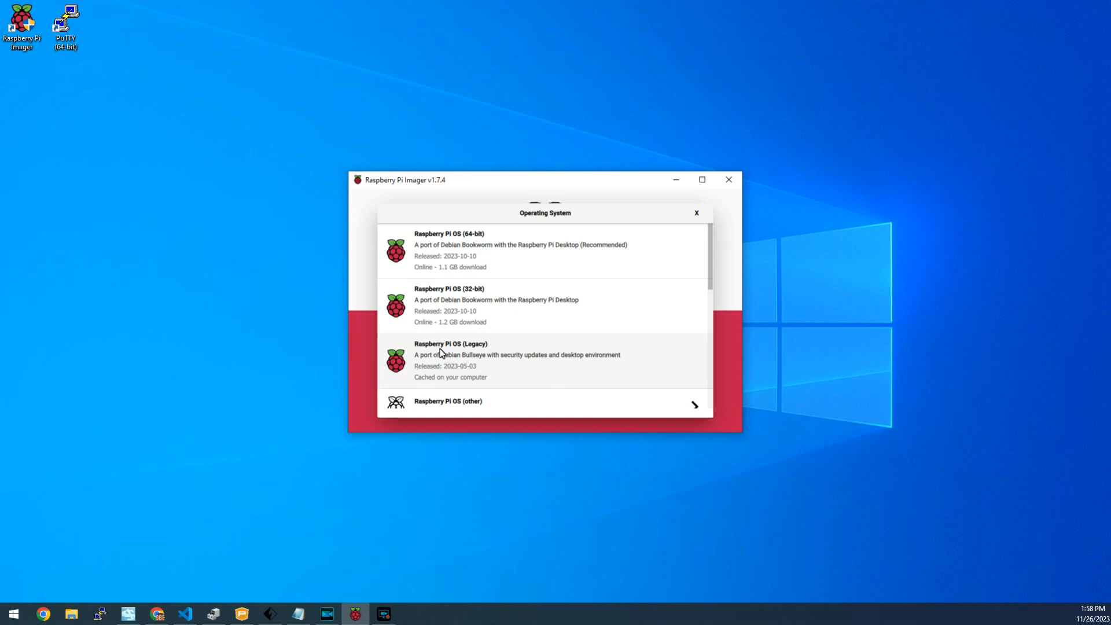
{"action": "left_click", "coordinate": [441, 353]}
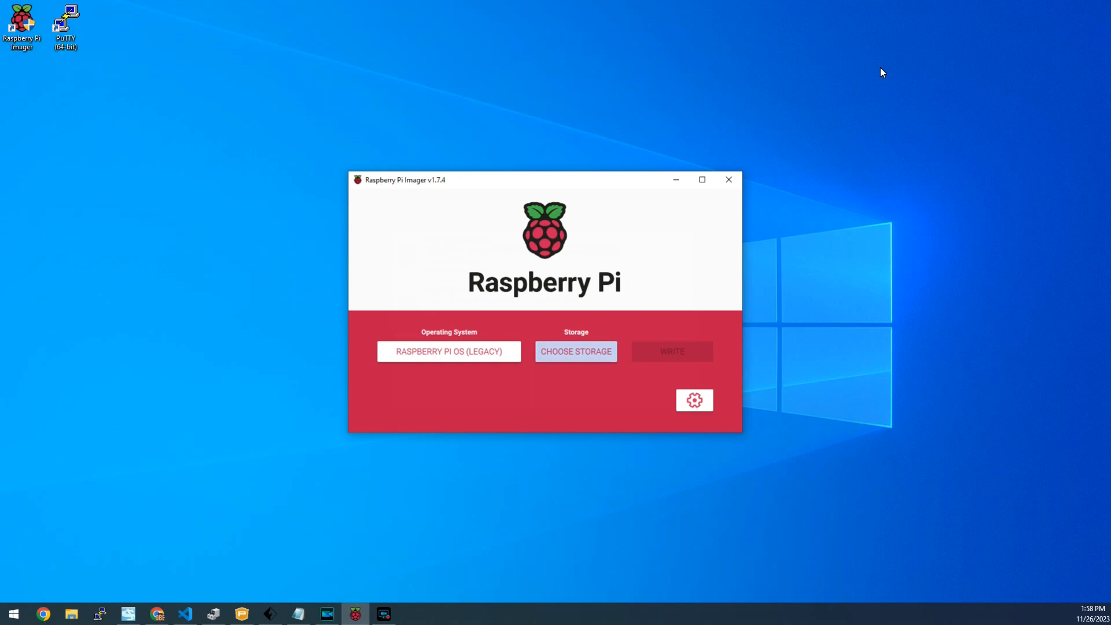
{"action": "key", "text": "Return"}
{"action": "key", "text": "Down"}
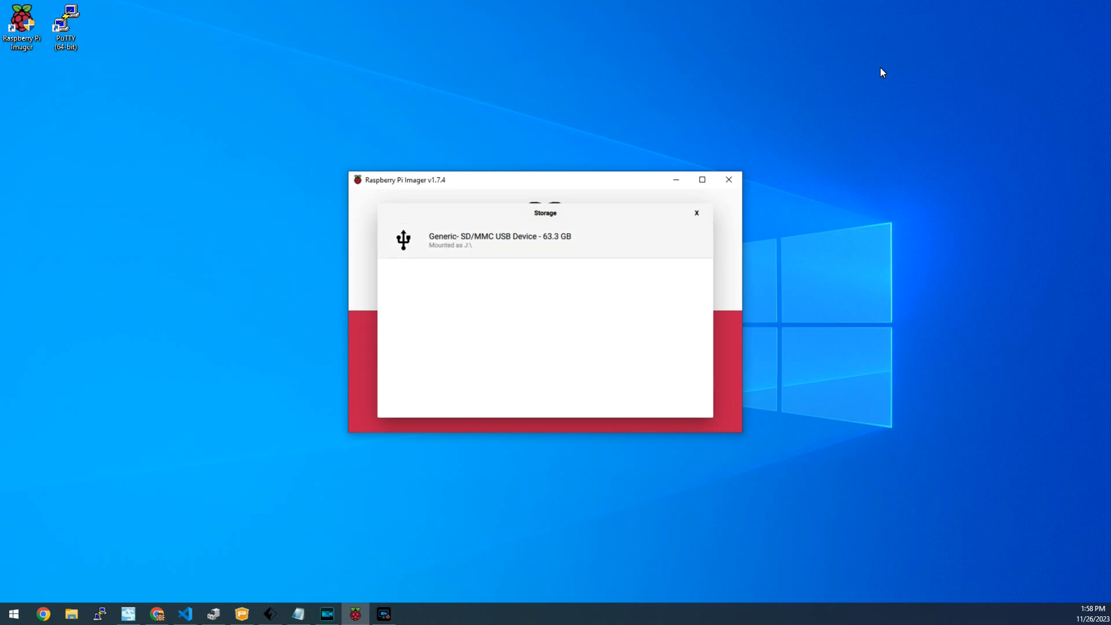
{"action": "key", "text": "Return"}
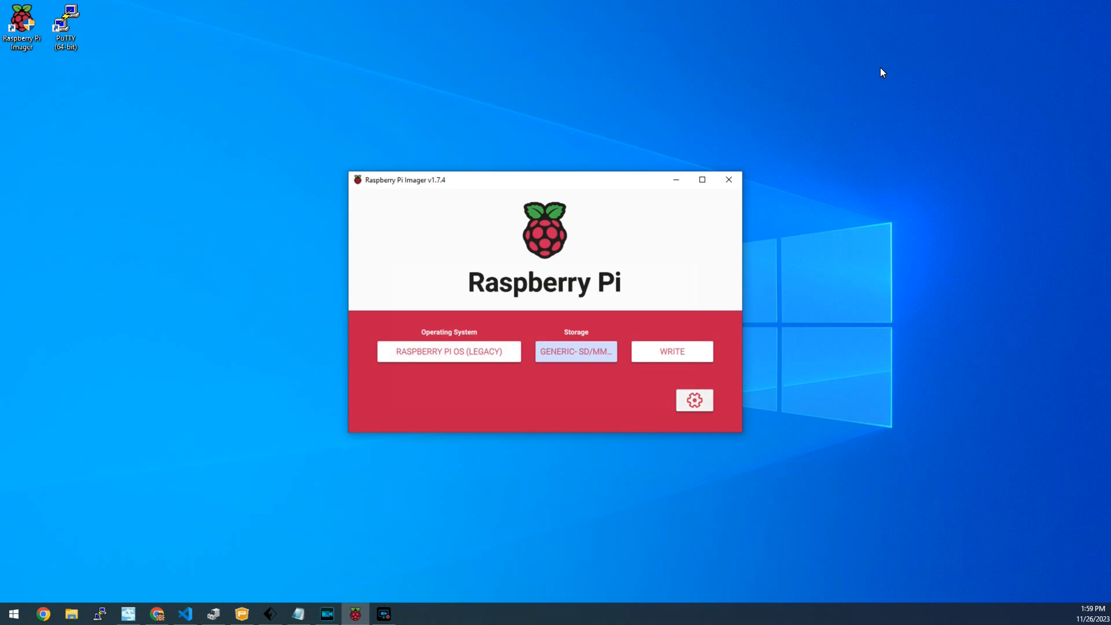
{"action": "key", "text": "Tab"}
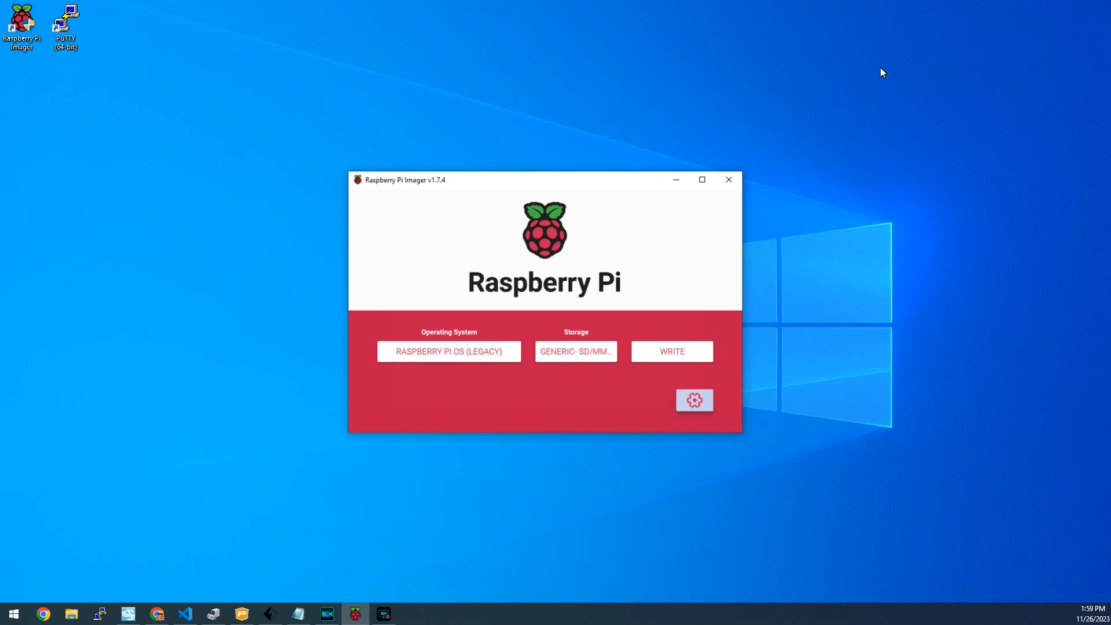
In the advanced options, enable the custom hostname and SSH with password authentication
{"action": "key", "text": "space"}
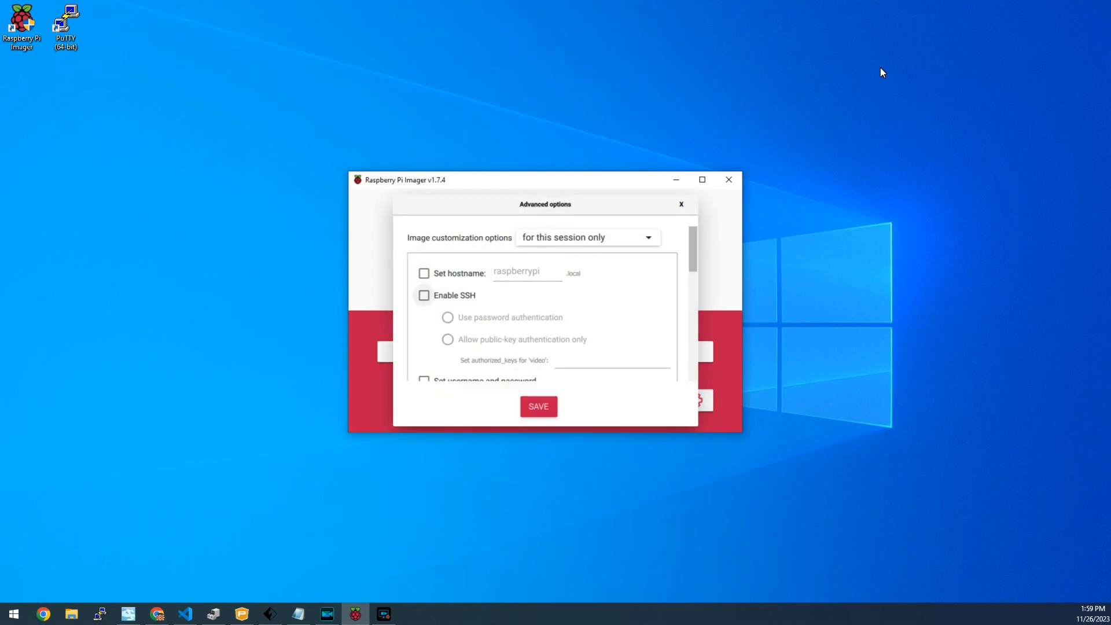
{"action": "key", "text": "shift+Tab"}
{"action": "key", "text": "space"}
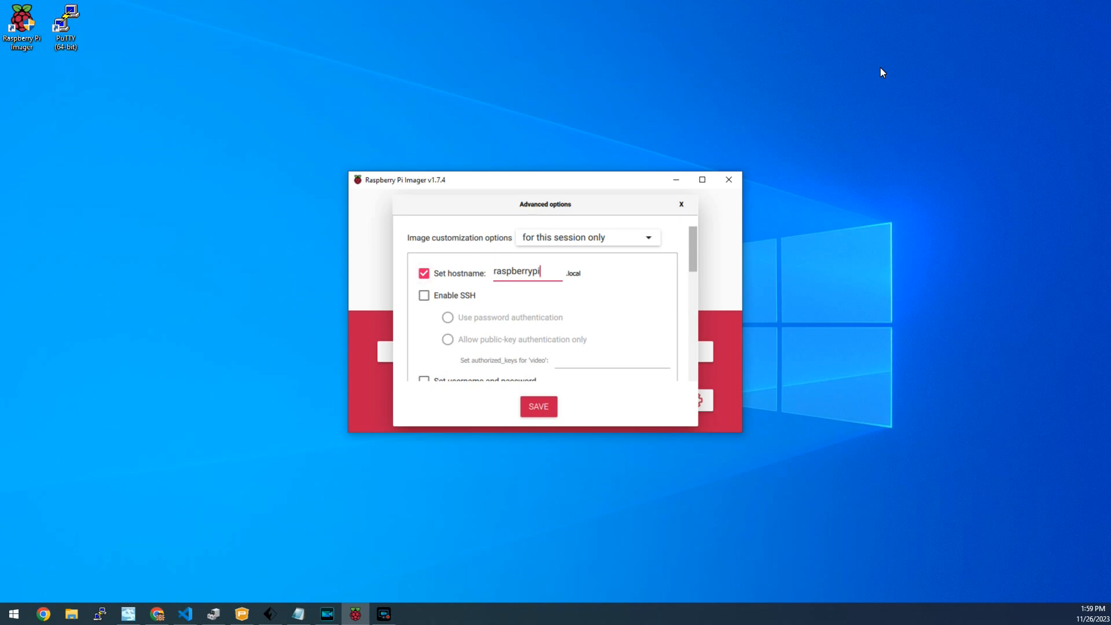
{"action": "key", "text": "Tab"}
{"action": "key", "text": "space"}
{"action": "key", "text": "Tab"}
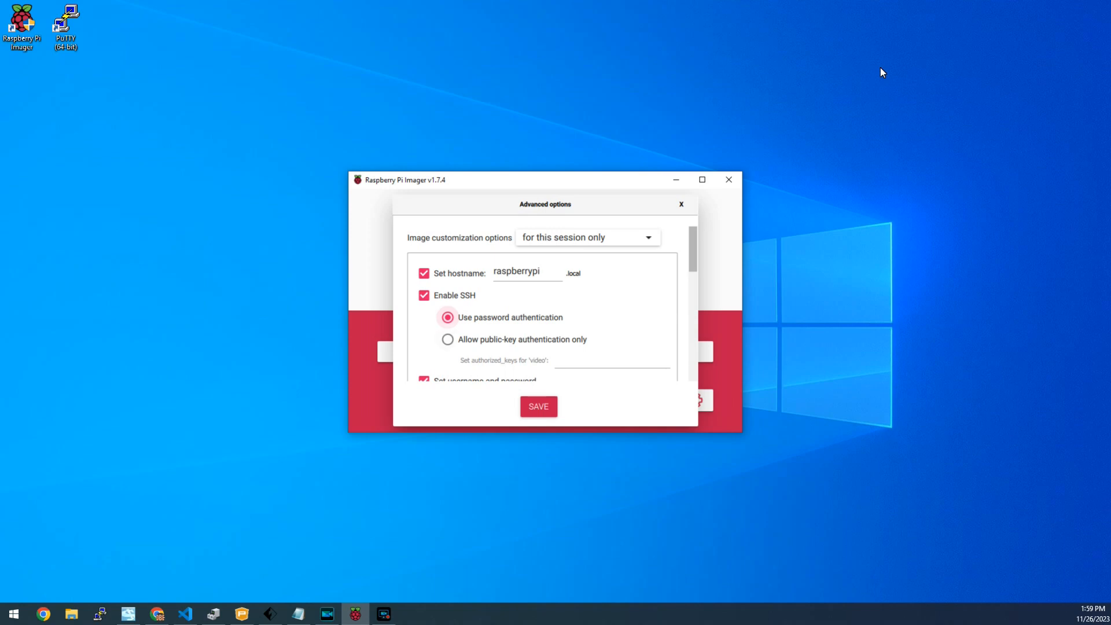
Set the username to 'pi' and enter the account password
{"action": "key", "text": "Tab"}
{"action": "key", "text": "Tab"}
{"action": "key", "text": "Tab"}
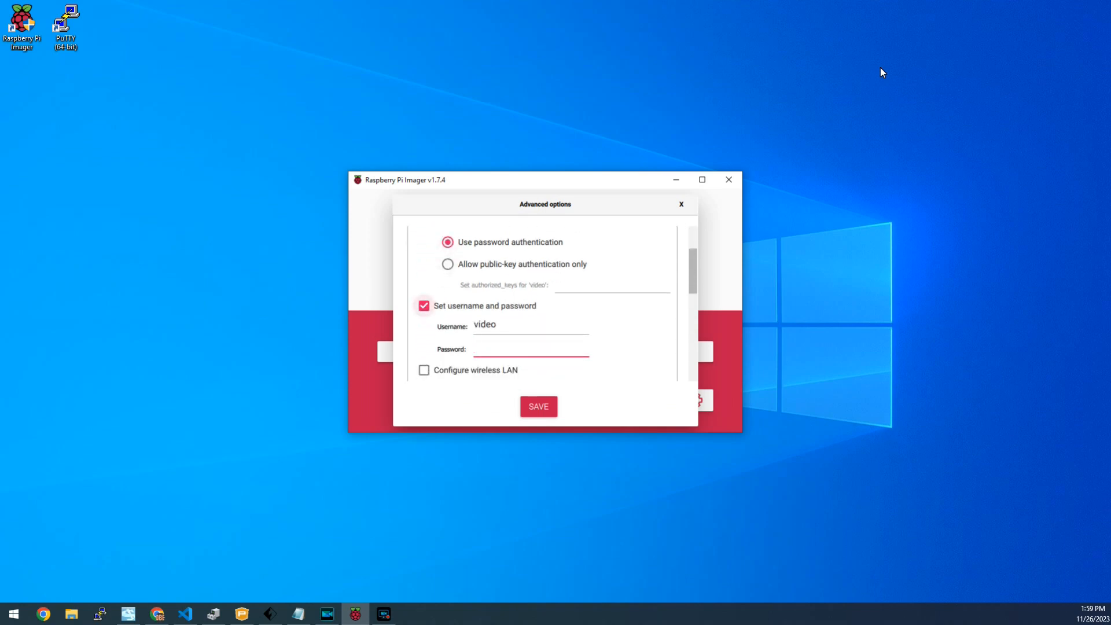
{"action": "key", "text": "shift+Tab"}
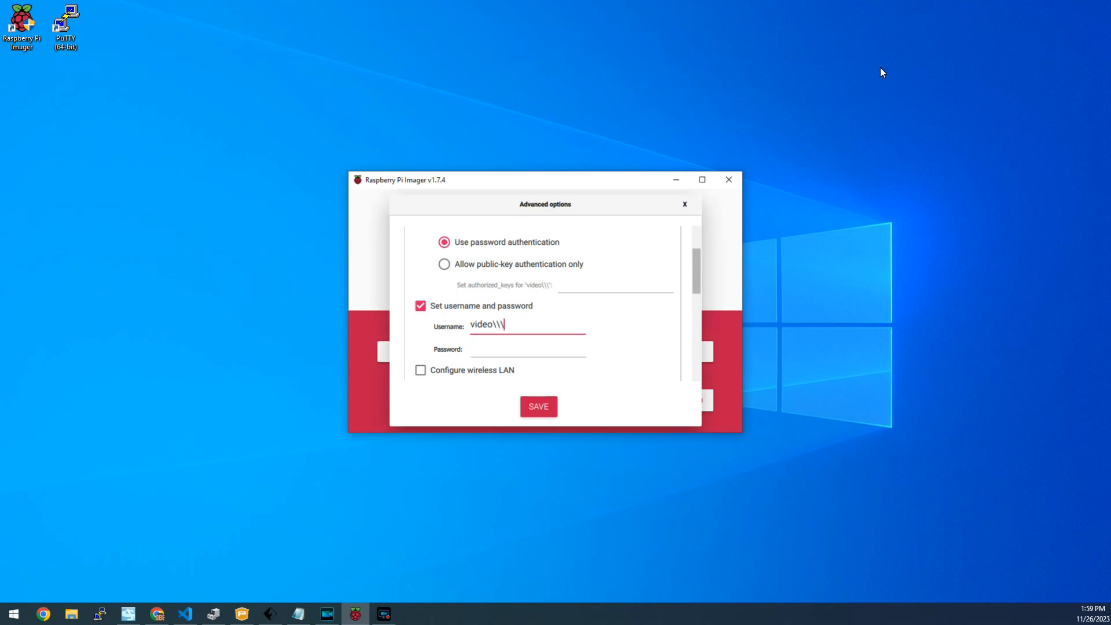
{"action": "key", "text": "BackSpace"}
{"action": "key", "text": "BackSpace"}
{"action": "key", "text": "BackSpace"}
{"action": "key", "text": "BackSpace"}
{"action": "key", "text": "BackSpace"}
{"action": "key", "text": "BackSpace"}
{"action": "key", "text": "BackSpace"}
{"action": "key", "text": "BackSpace"}
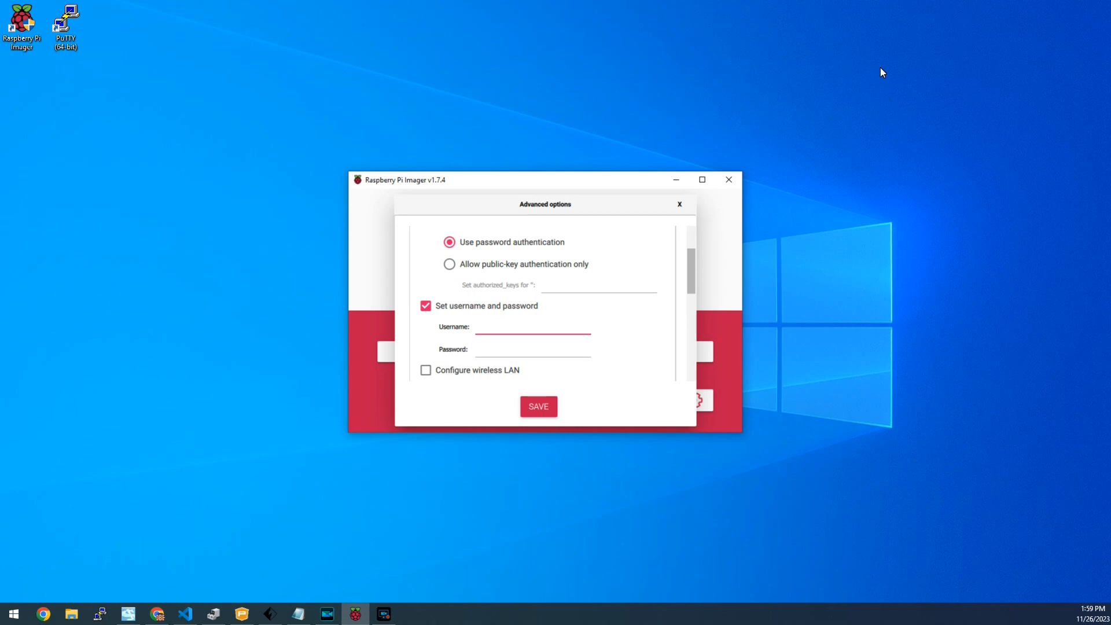
{"action": "key", "text": "Tab"}
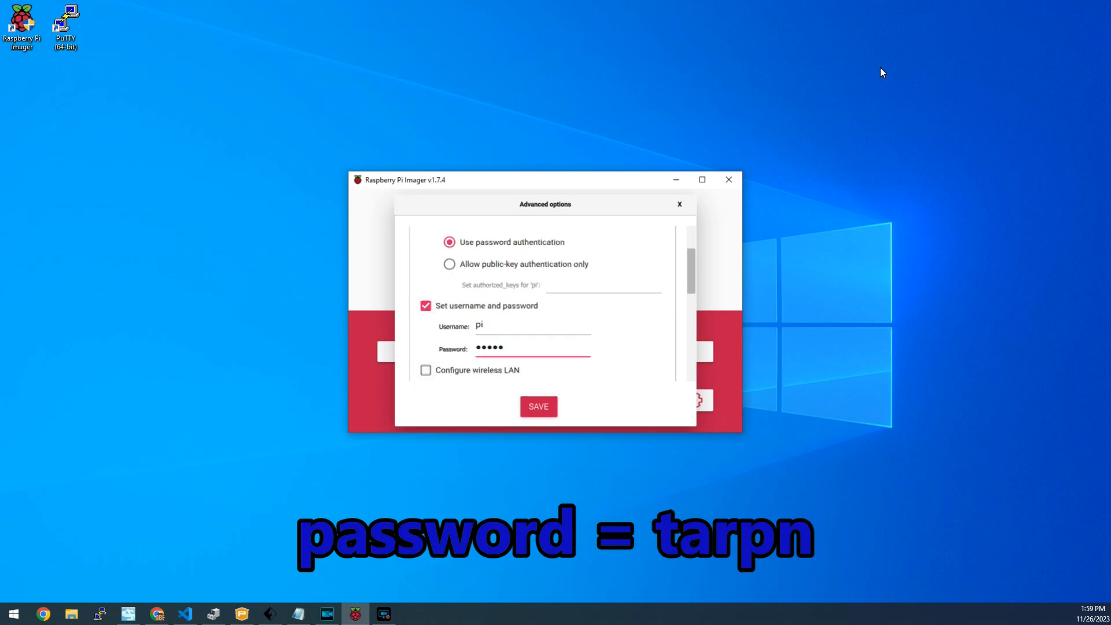
Enable locale settings and set the time zone to America/New_York
{"action": "scroll", "coordinate": [545, 303], "scroll_direction": "down", "scroll_amount": 4}
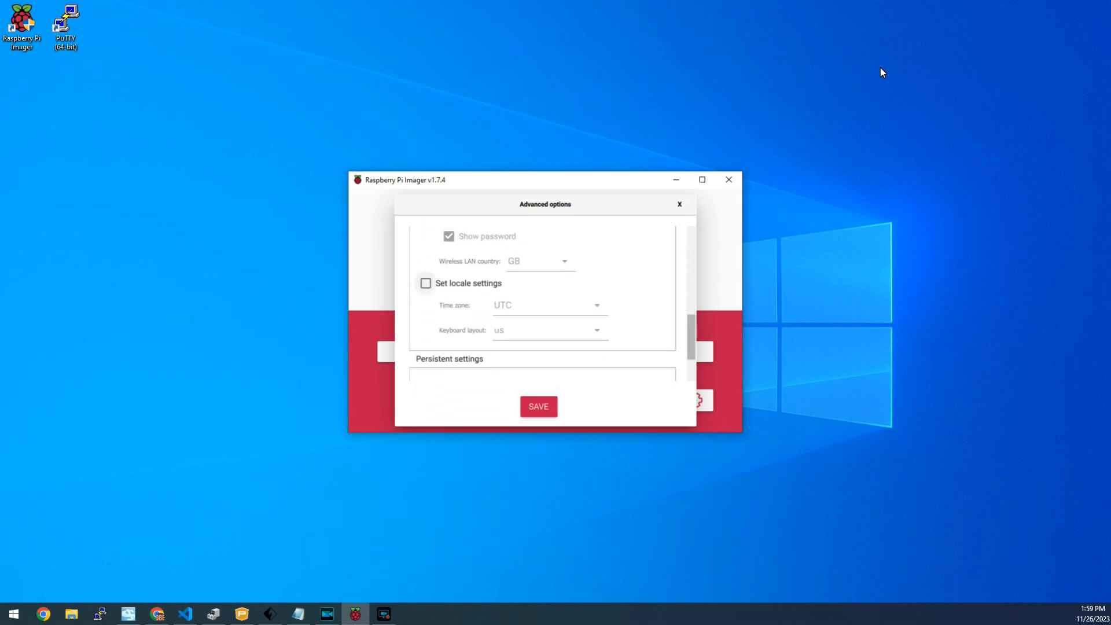
{"action": "left_click", "coordinate": [426, 283]}
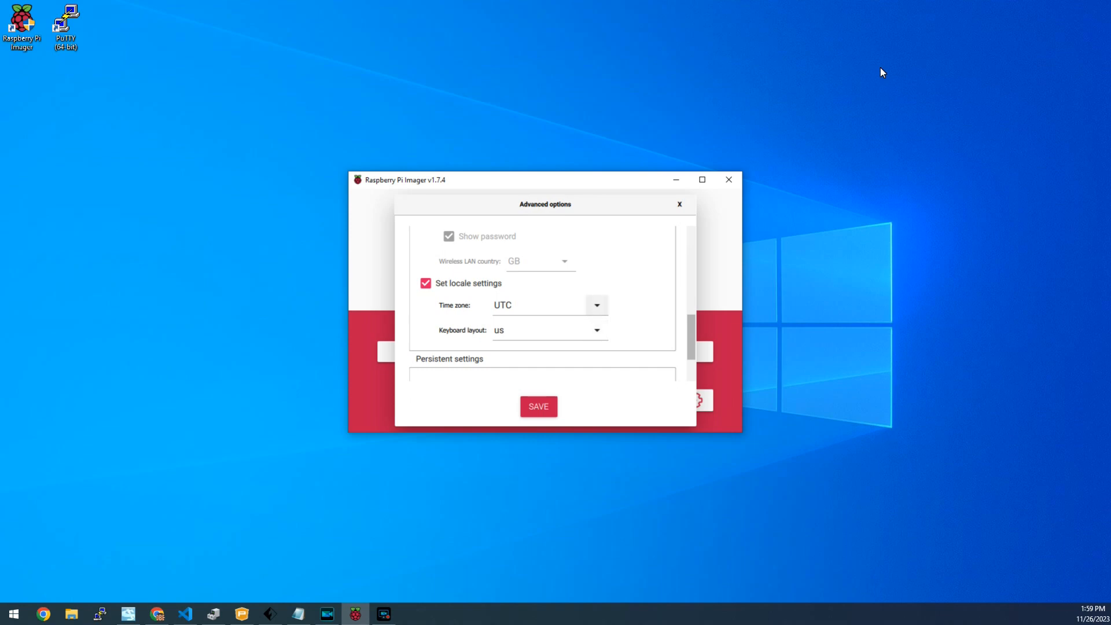
{"action": "left_click", "coordinate": [597, 305]}
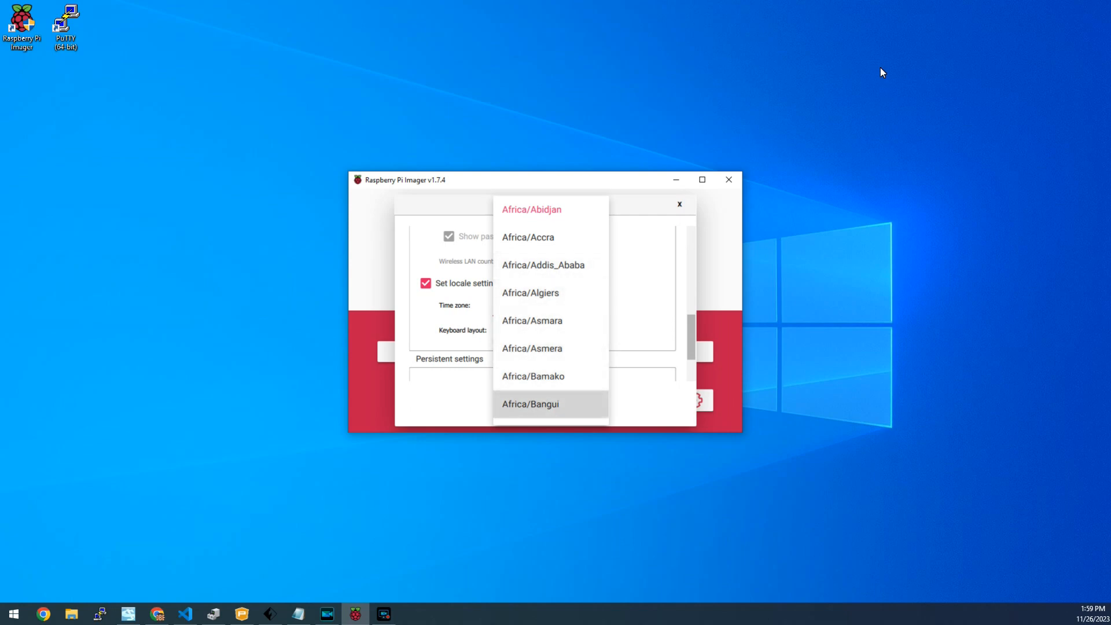
{"action": "scroll", "coordinate": [550, 307], "scroll_direction": "down", "scroll_amount": 5}
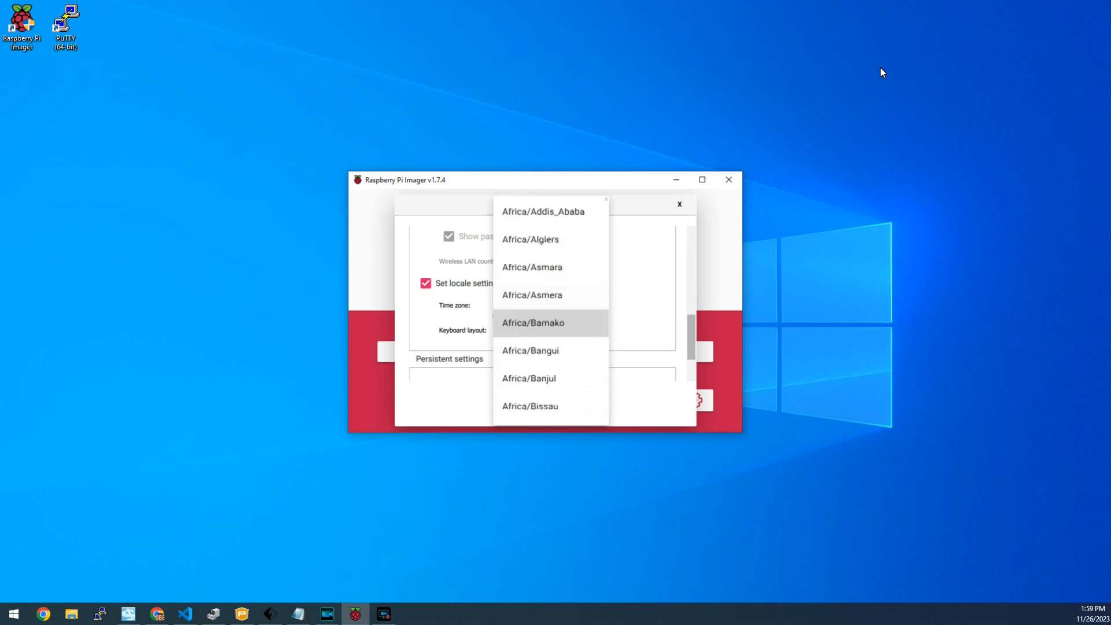
{"action": "scroll", "coordinate": [550, 306], "scroll_direction": "down", "scroll_amount": 4}
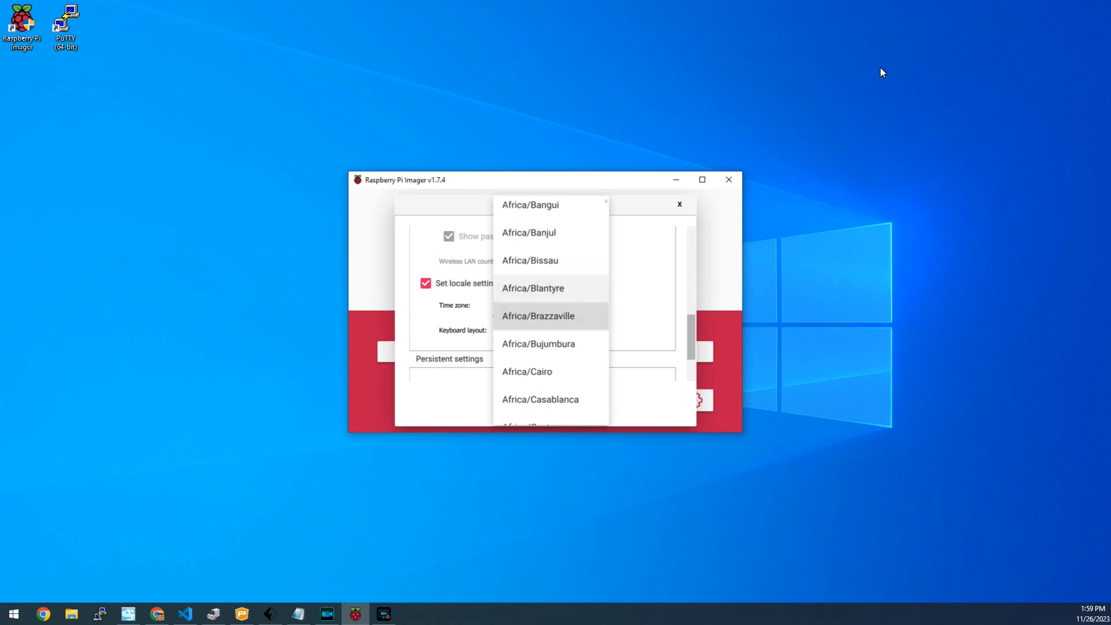
{"action": "key", "text": "Down"}
{"action": "key", "text": "Down"}
{"action": "key", "text": "Down"}
{"action": "key", "text": "Down"}
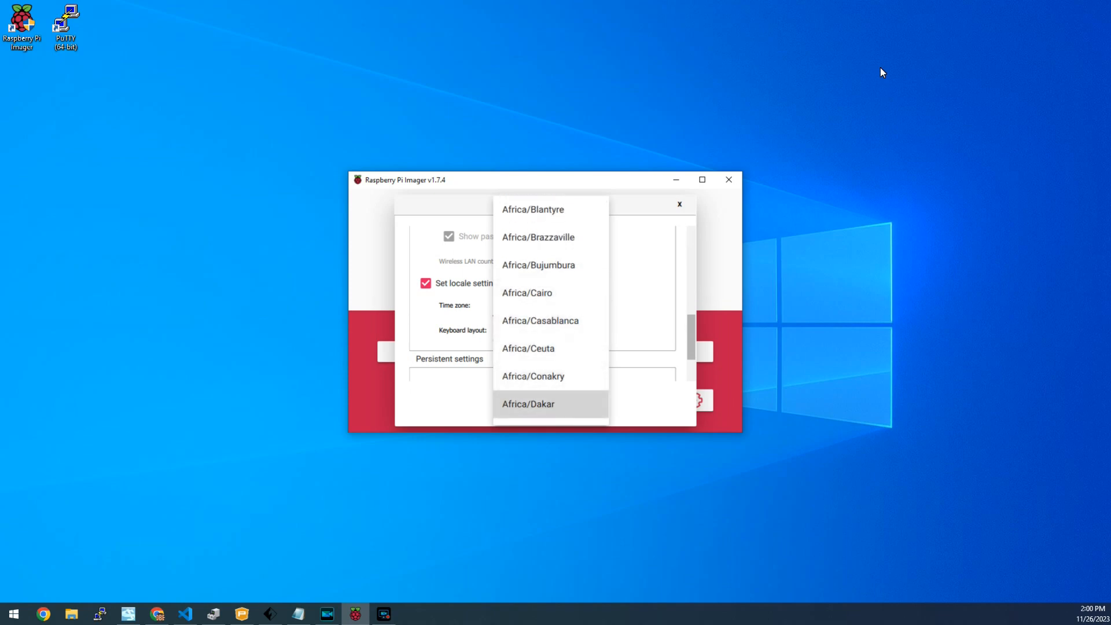
{"action": "scroll", "coordinate": [549, 307], "scroll_direction": "down", "scroll_amount": 10}
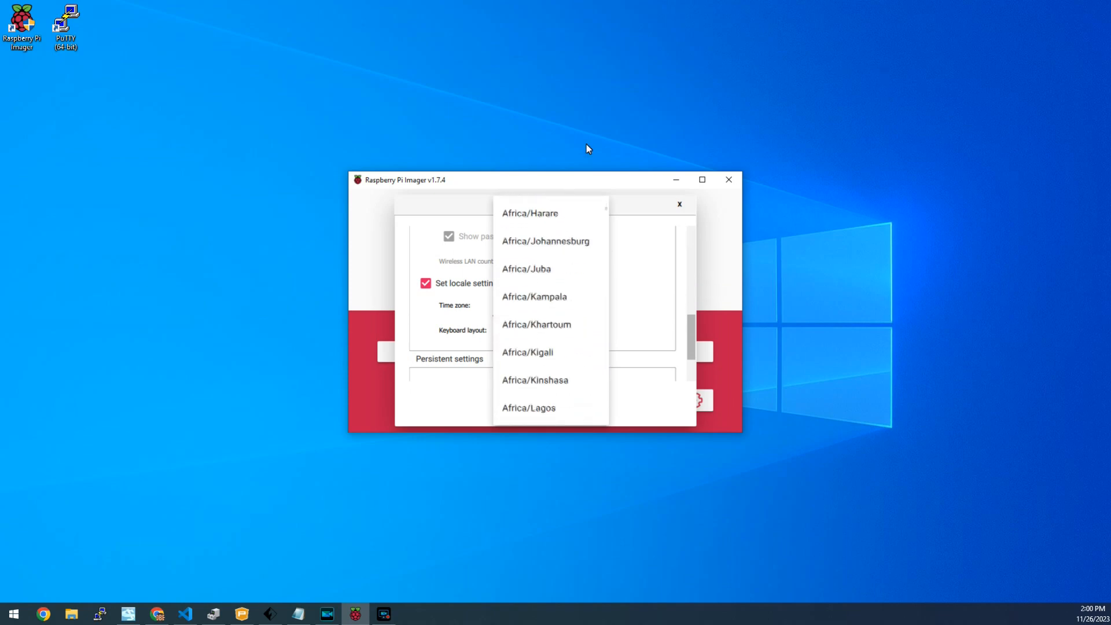
{"action": "scroll", "coordinate": [586, 148], "scroll_direction": "down", "scroll_amount": 12}
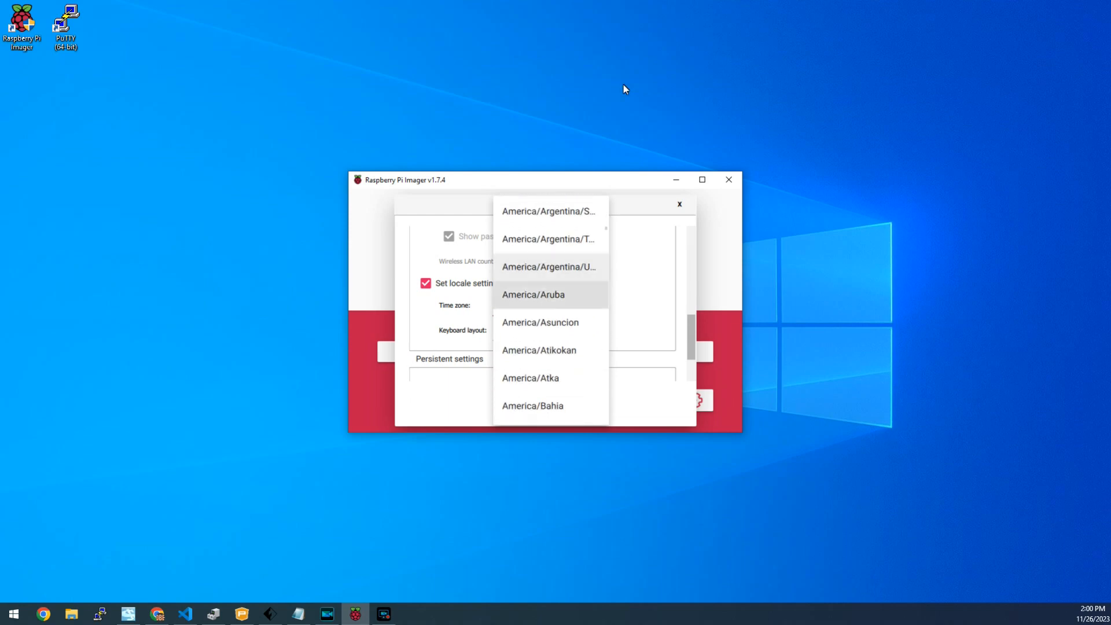
{"action": "scroll", "coordinate": [607, 7], "scroll_direction": "down", "scroll_amount": 8}
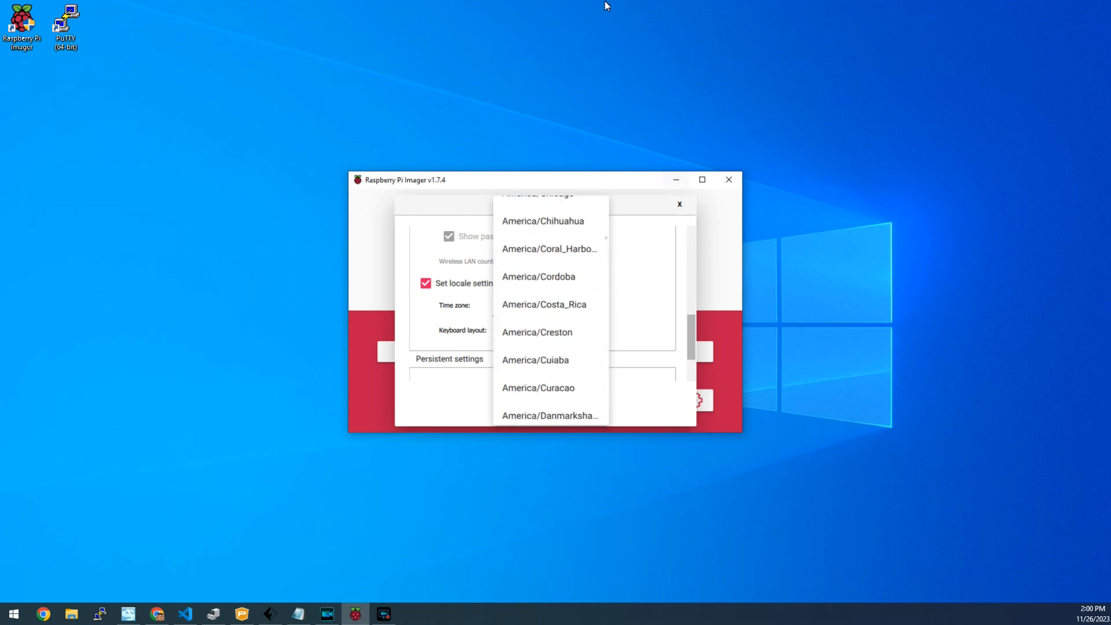
{"action": "scroll", "coordinate": [657, 7], "scroll_direction": "down", "scroll_amount": 4}
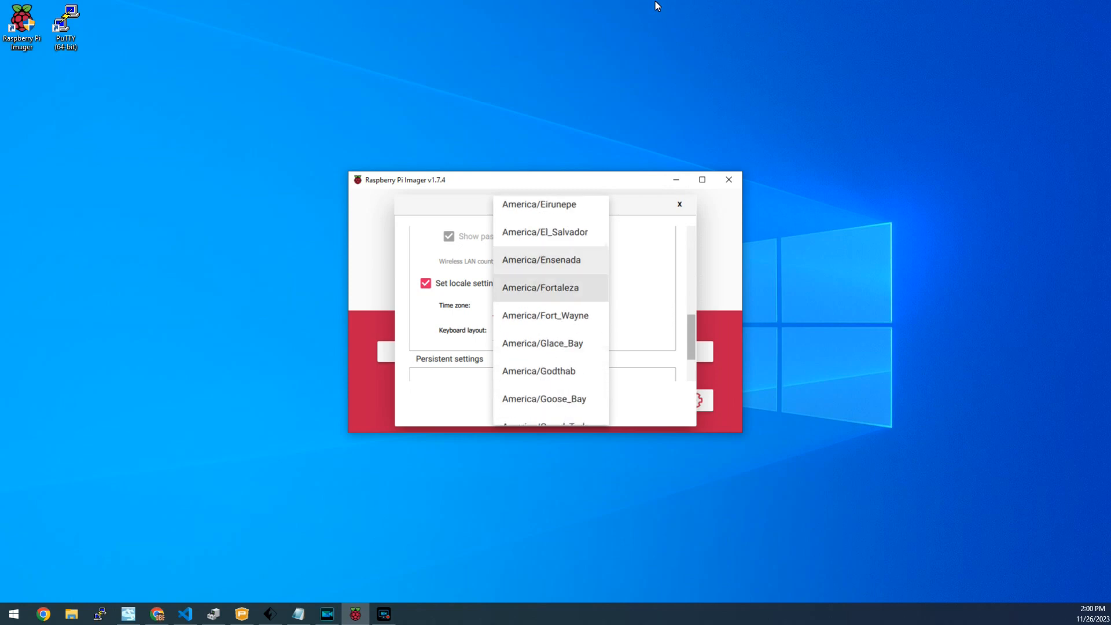
{"action": "scroll", "coordinate": [602, 21], "scroll_direction": "down", "scroll_amount": 5}
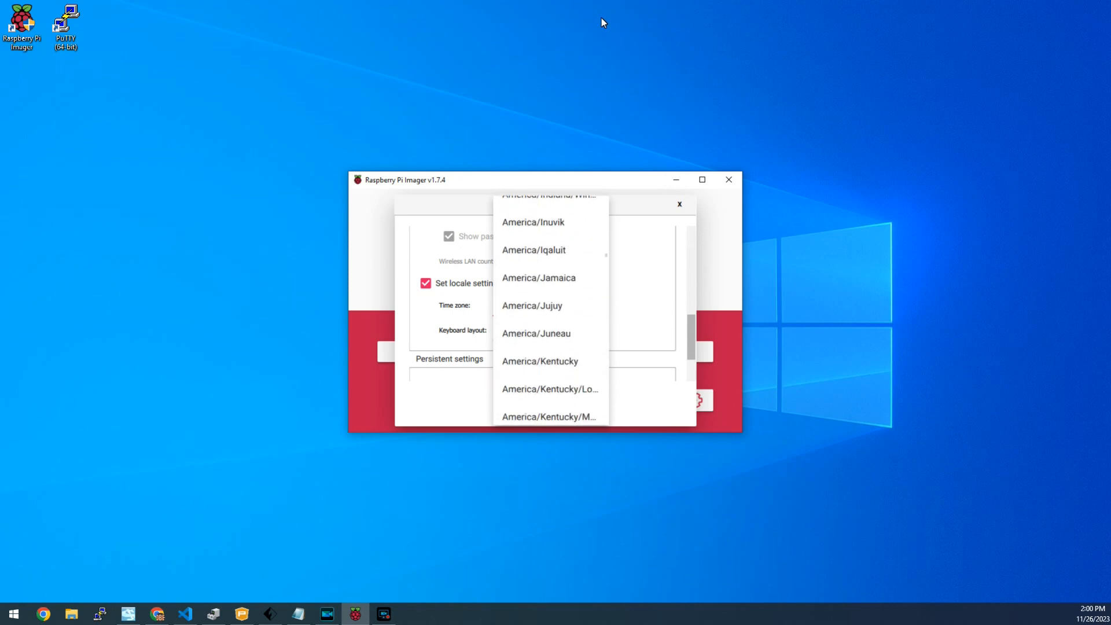
{"action": "scroll", "coordinate": [643, 6], "scroll_direction": "down", "scroll_amount": 8}
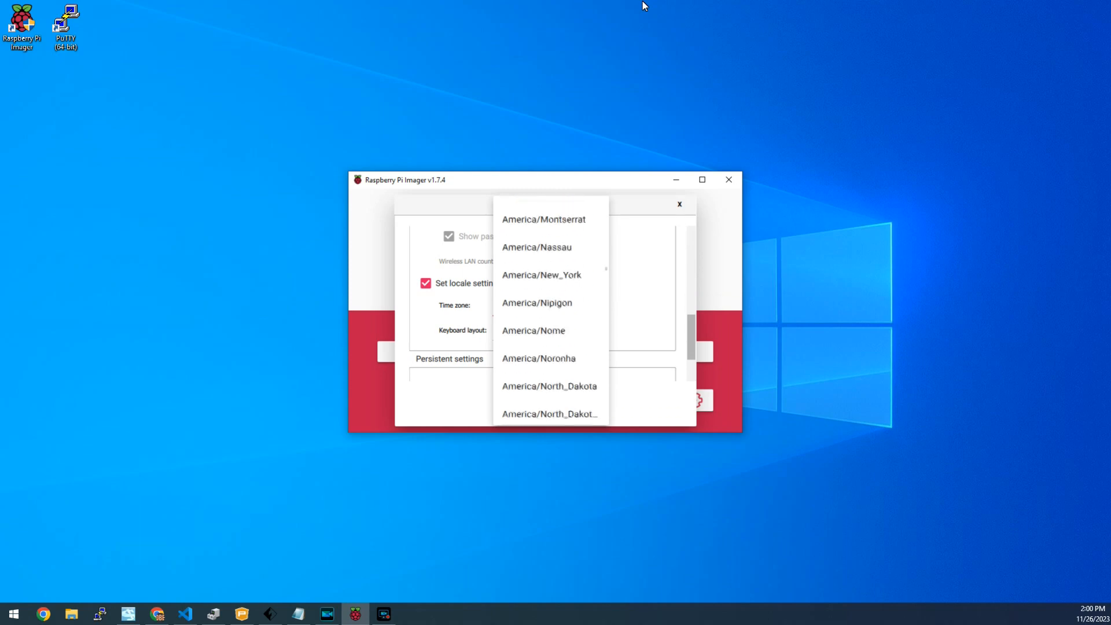
{"action": "scroll", "coordinate": [644, 6], "scroll_direction": "up", "scroll_amount": 1}
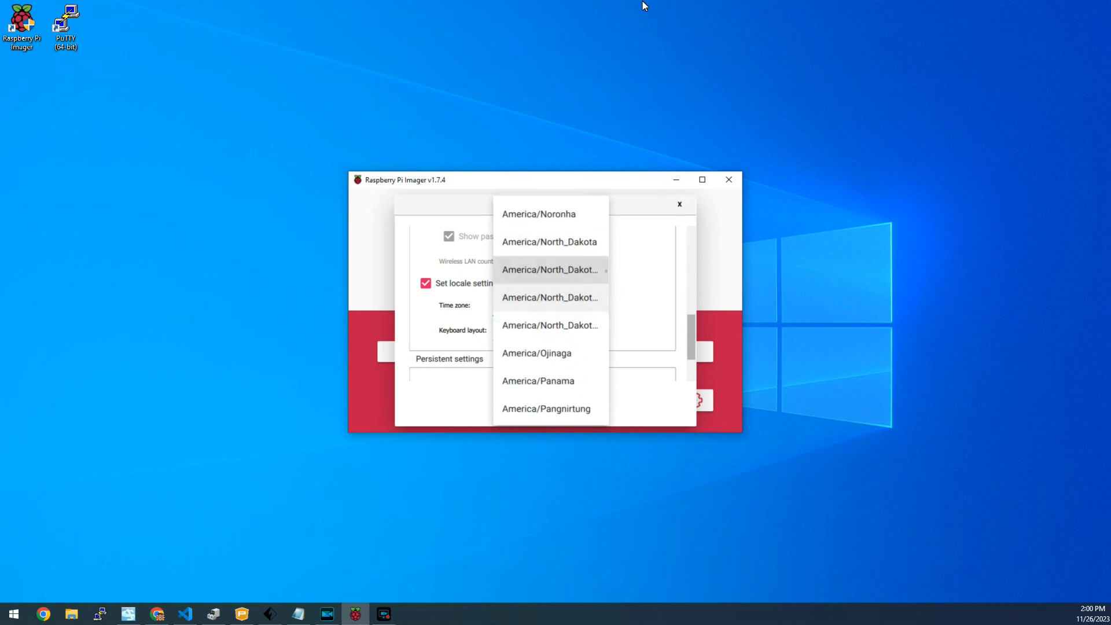
{"action": "key", "text": "Up"}
{"action": "key", "text": "Up"}
{"action": "key", "text": "Up"}
{"action": "key", "text": "Up"}
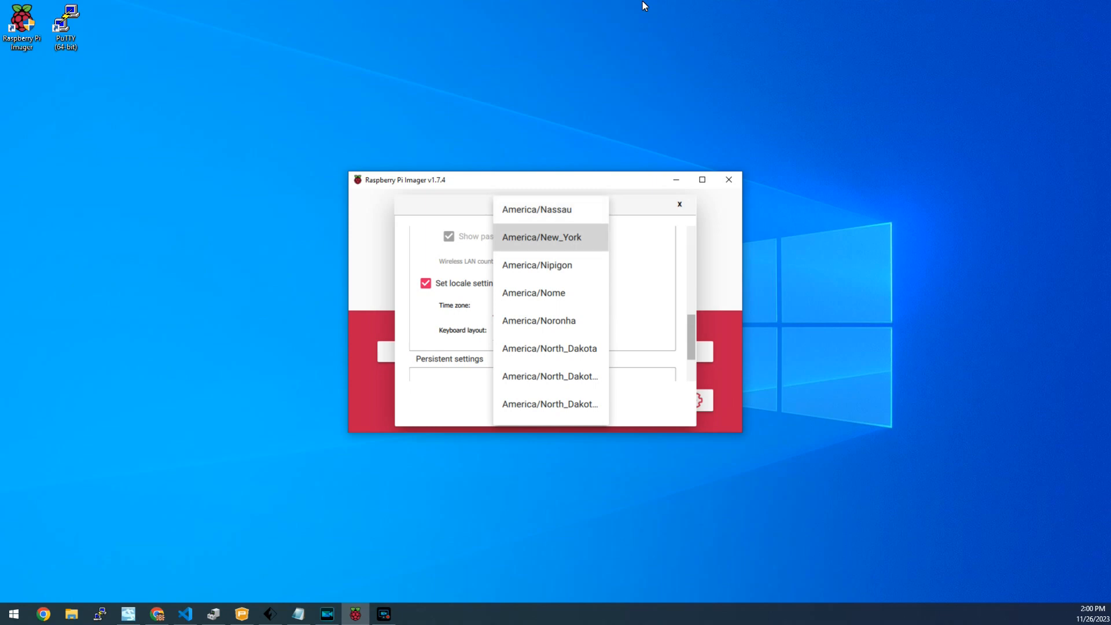
{"action": "key", "text": "Return"}
Set the keyboard layout to 'us' and save the advanced options
{"action": "key", "text": "Tab"}
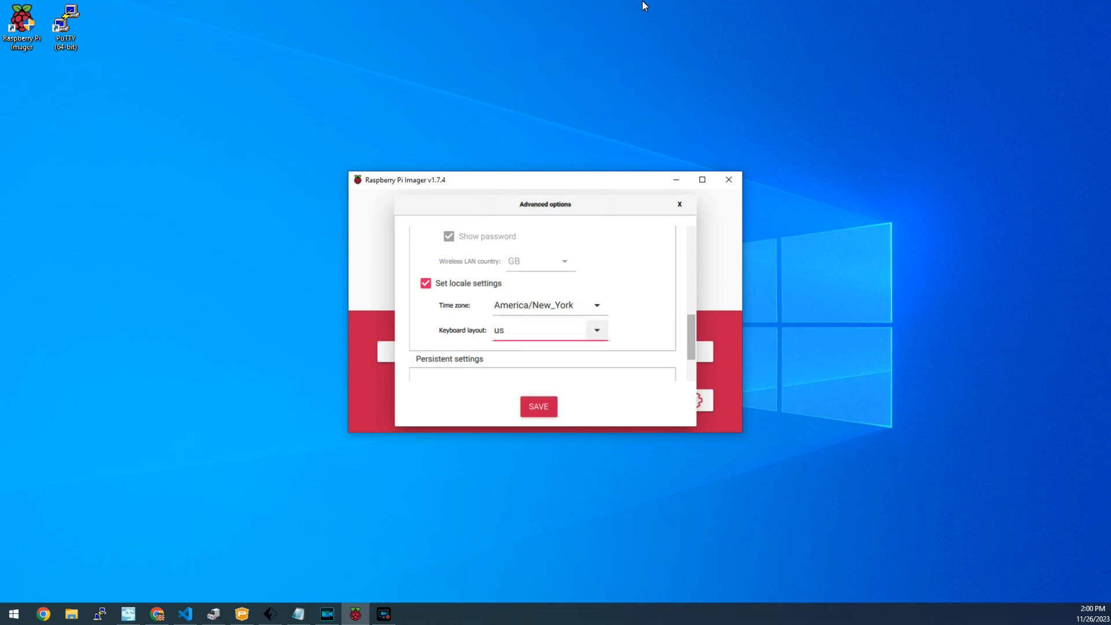
{"action": "key", "text": "space"}
{"action": "key", "text": "Up"}
{"action": "key", "text": "Up"}
{"action": "key", "text": "Up"}
{"action": "key", "text": "Up"}
{"action": "key", "text": "Down"}
{"action": "key", "text": "Down"}
{"action": "key", "text": "Down"}
{"action": "key", "text": "Down"}
{"action": "key", "text": "Down"}
{"action": "key", "text": "Down"}
{"action": "key", "text": "Up"}
{"action": "key", "text": "Up"}
{"action": "key", "text": "Up"}
{"action": "key", "text": "Up"}
{"action": "key", "text": "Up"}
{"action": "key", "text": "Down"}
{"action": "key", "text": "Down"}
{"action": "key", "text": "Down"}
{"action": "key", "text": "Down"}
{"action": "key", "text": "Down"}
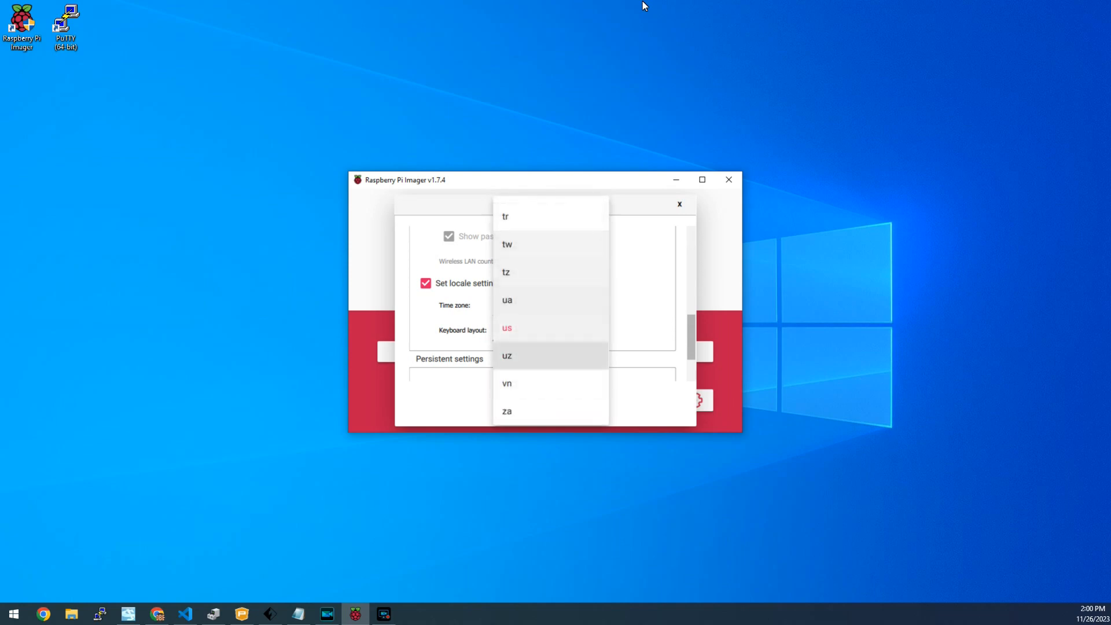
{"action": "key", "text": "Up"}
{"action": "key", "text": "Up"}
{"action": "key", "text": "Up"}
{"action": "key", "text": "Down"}
{"action": "key", "text": "Return"}
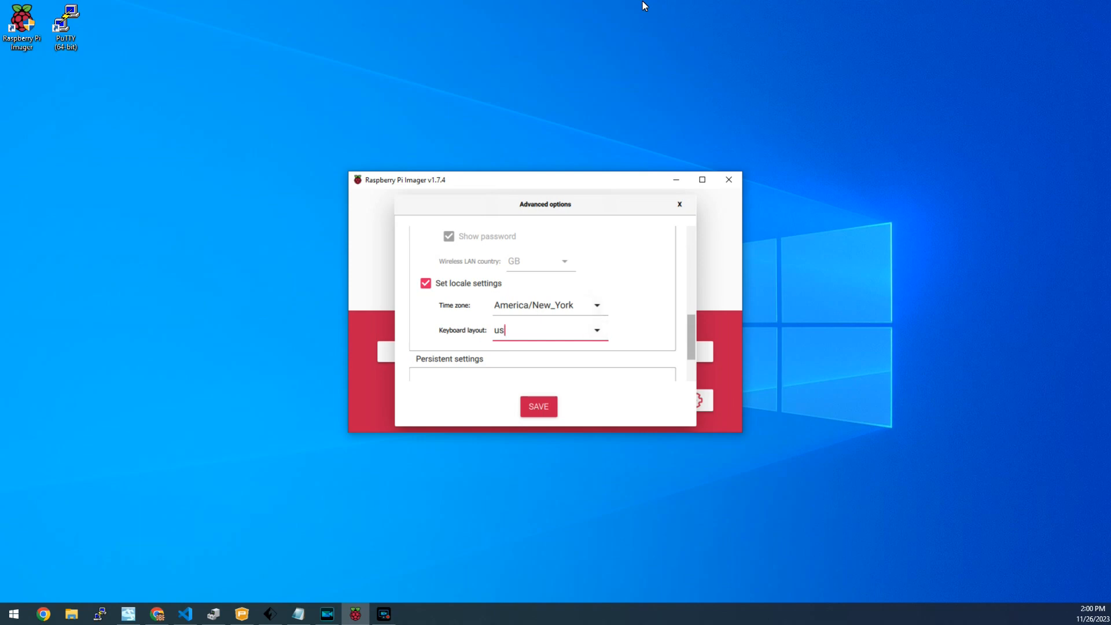
{"action": "key", "text": "Return"}
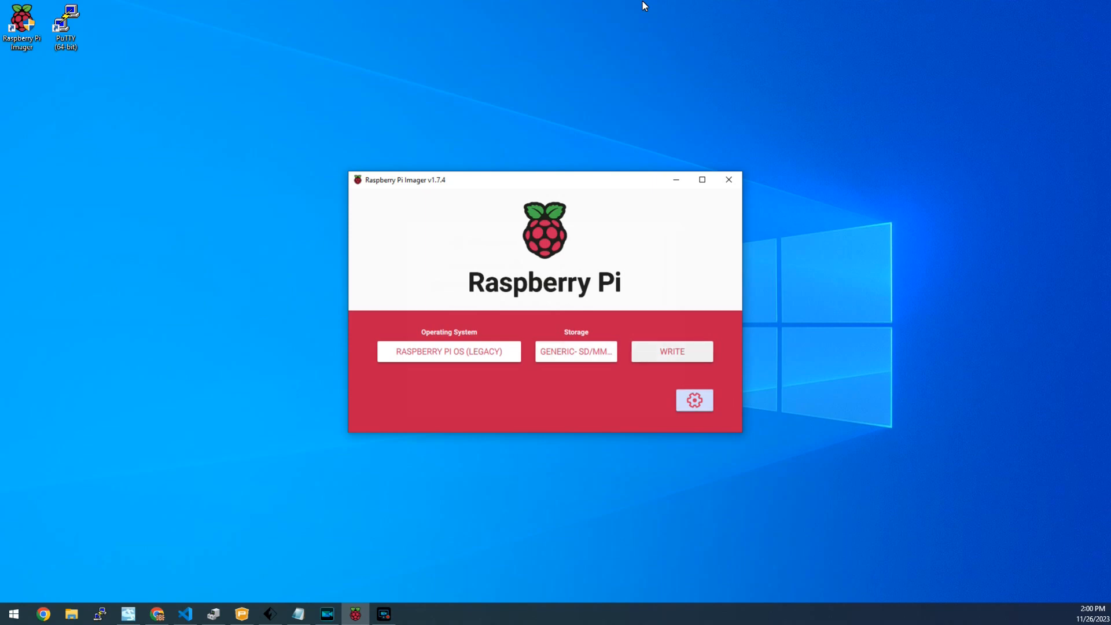
Begin writing Raspberry Pi OS (Legacy) onto the Generic SD/MMC card
{"action": "left_click", "coordinate": [672, 351]}
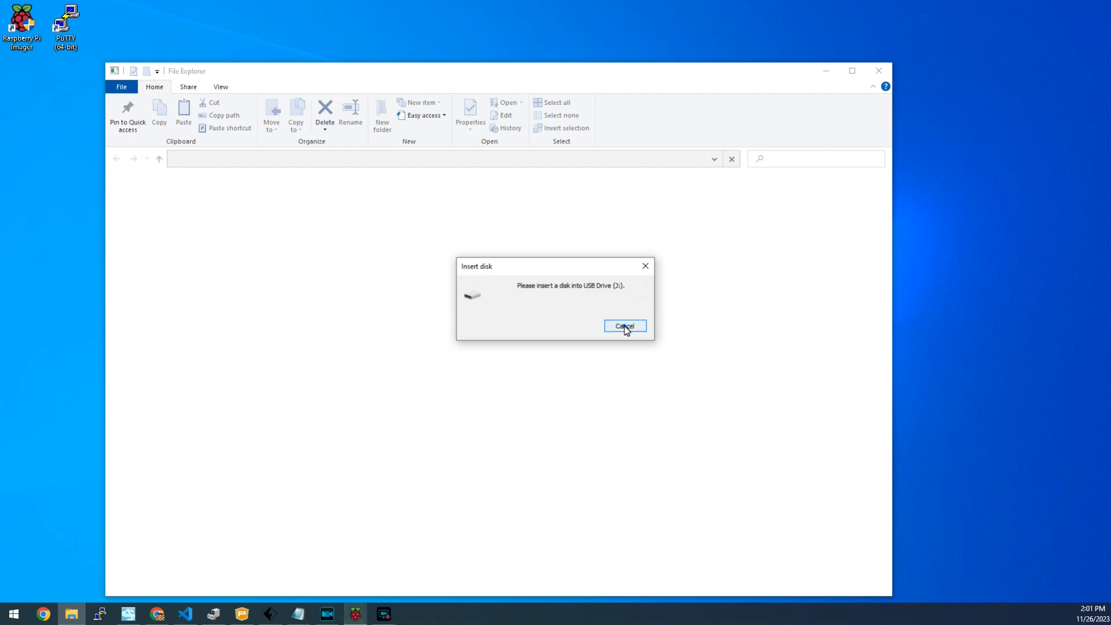
Dismiss the Insert disk prompt and drive error, then acknowledge the Write Successful message
{"action": "left_click", "coordinate": [624, 326]}
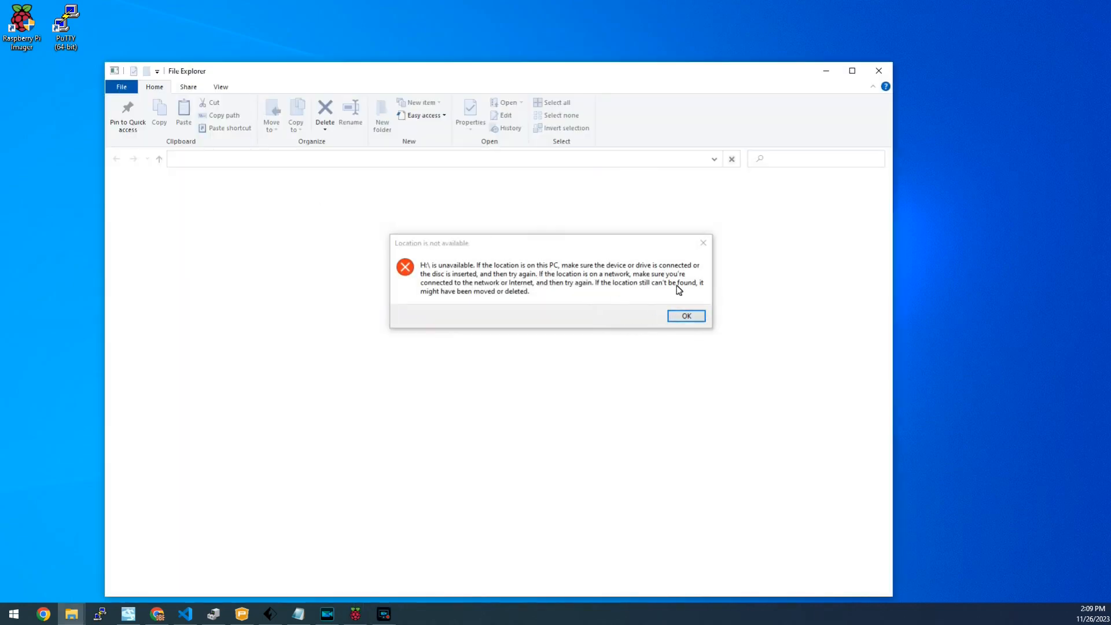
{"action": "left_click", "coordinate": [686, 316]}
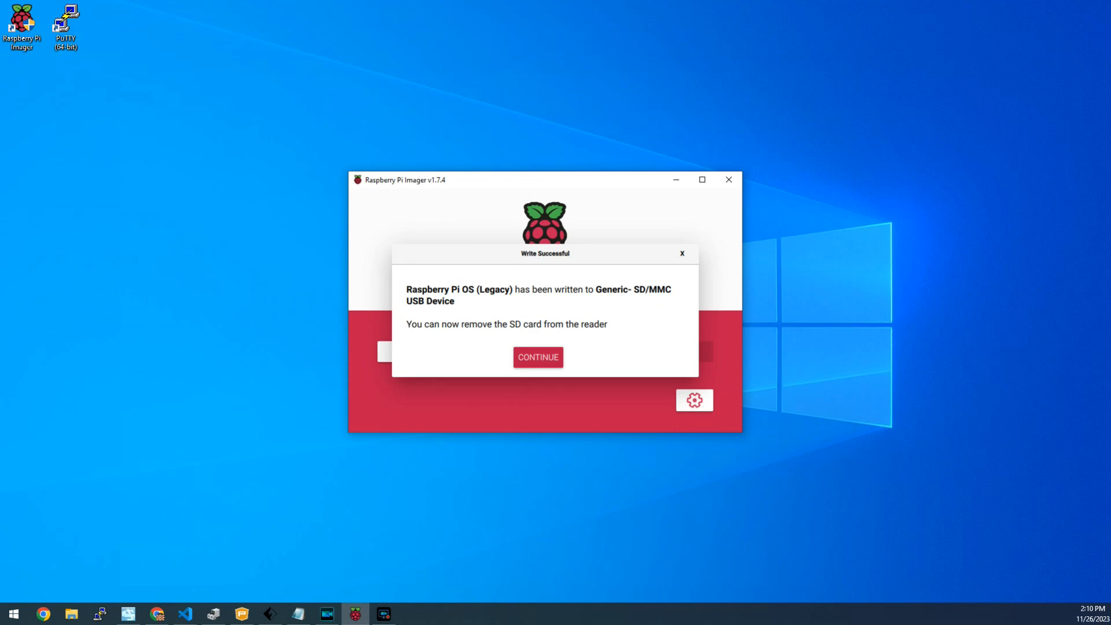
{"action": "key", "text": "Return"}
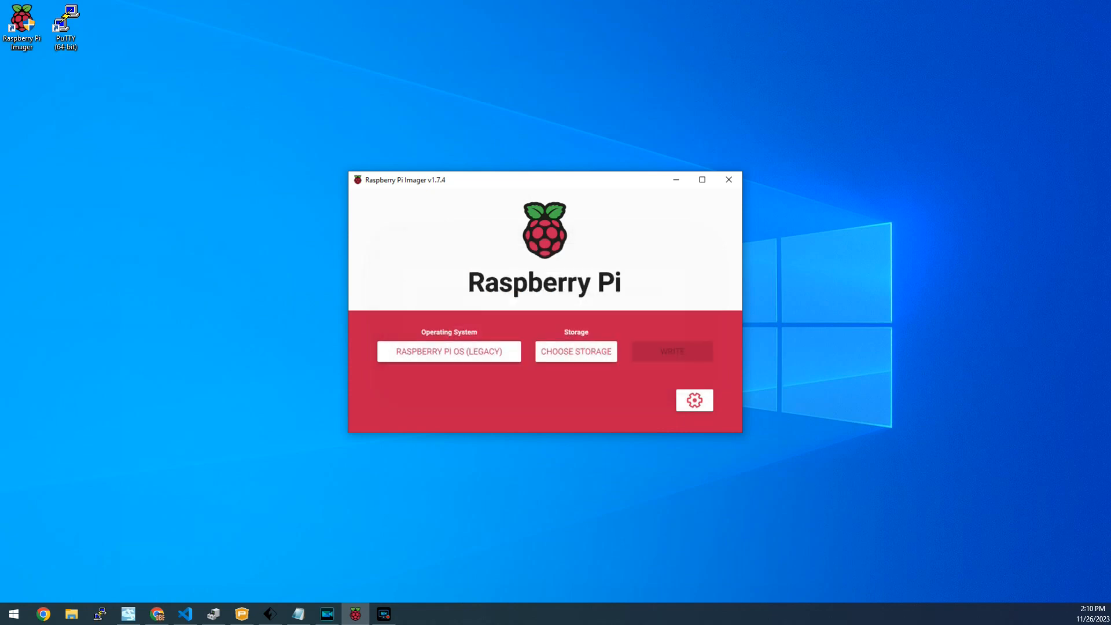